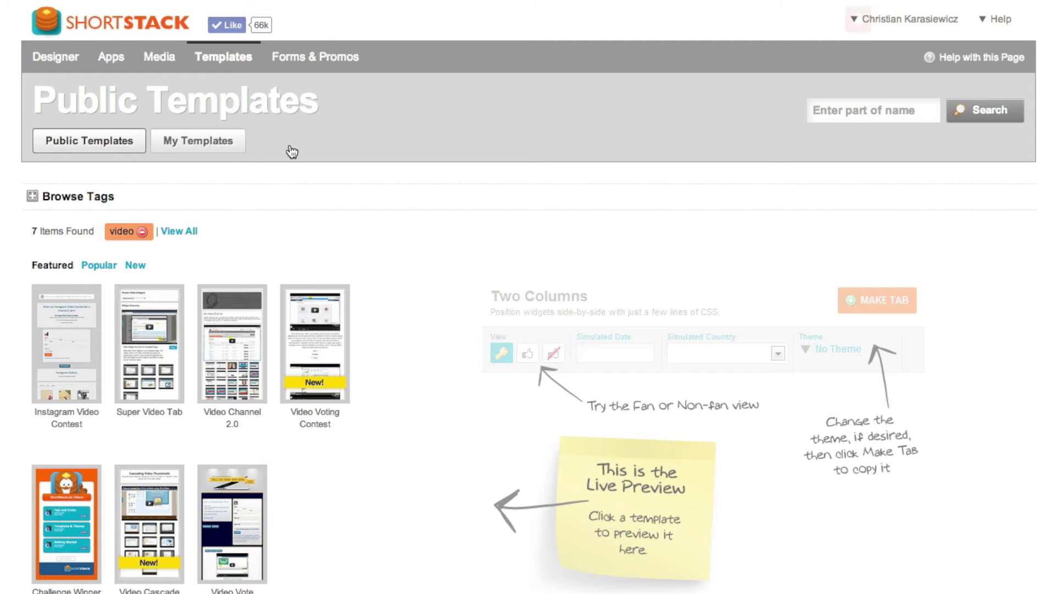
- Preview the Video Channel 2.0 template and make a new app from it
click(232, 344)
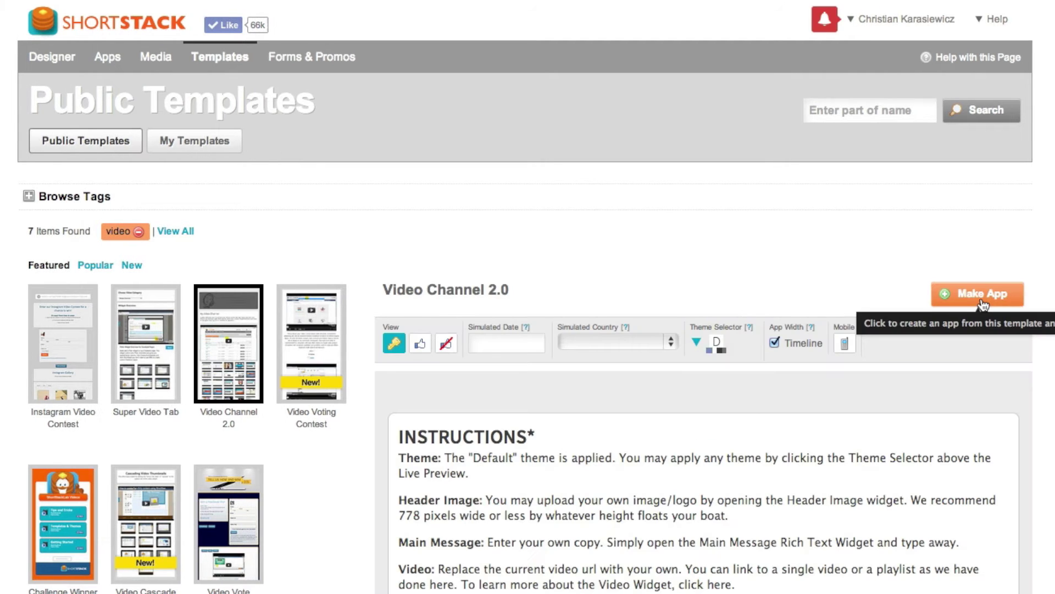
click(981, 294)
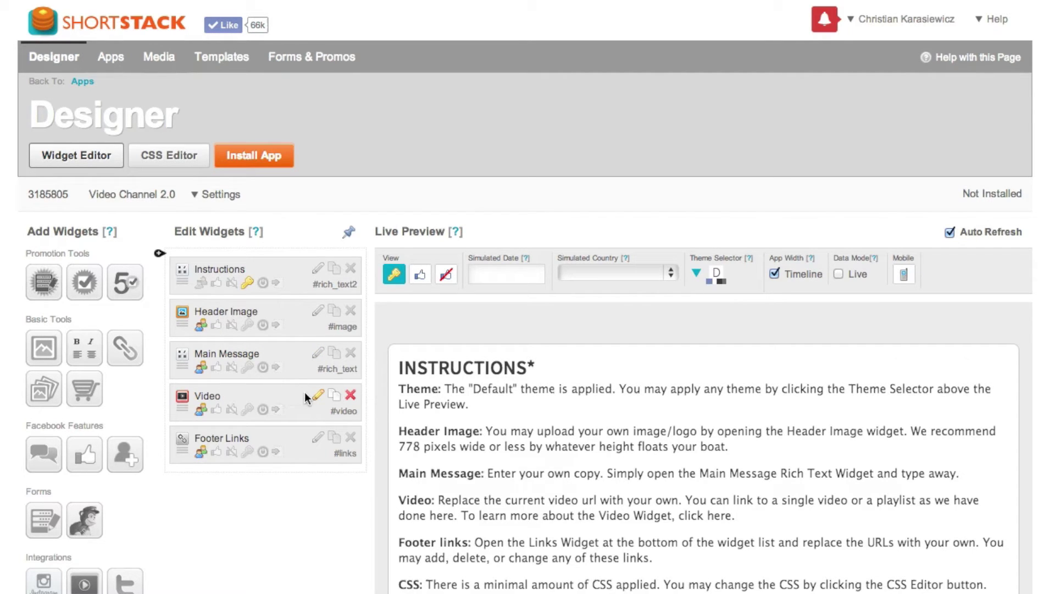
- Change the Video widget's YouTube user to ckarasiewicz and feed it that user's uploaded videos
click(317, 401)
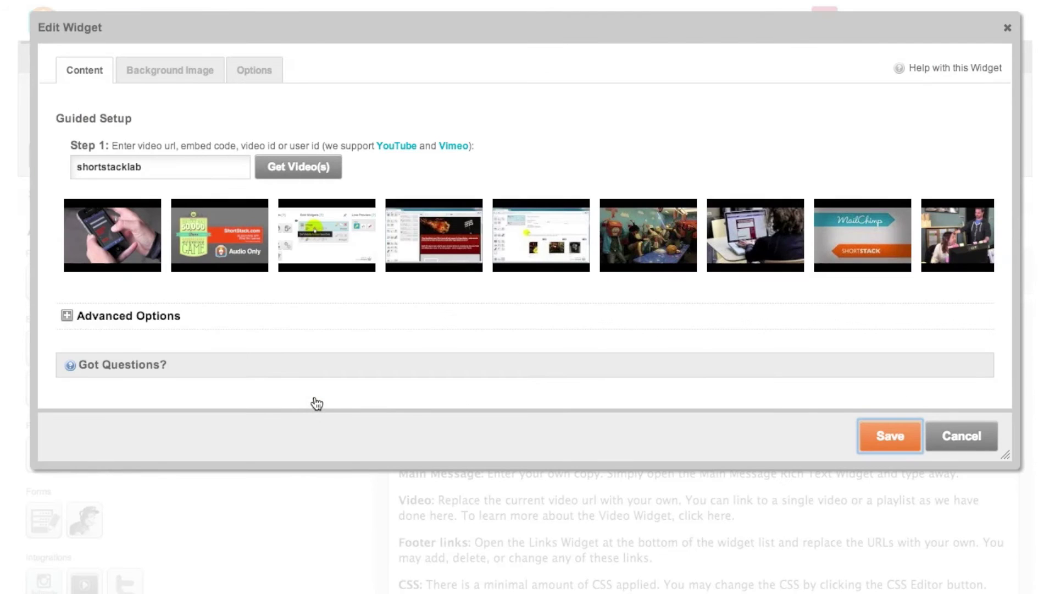
click(180, 173)
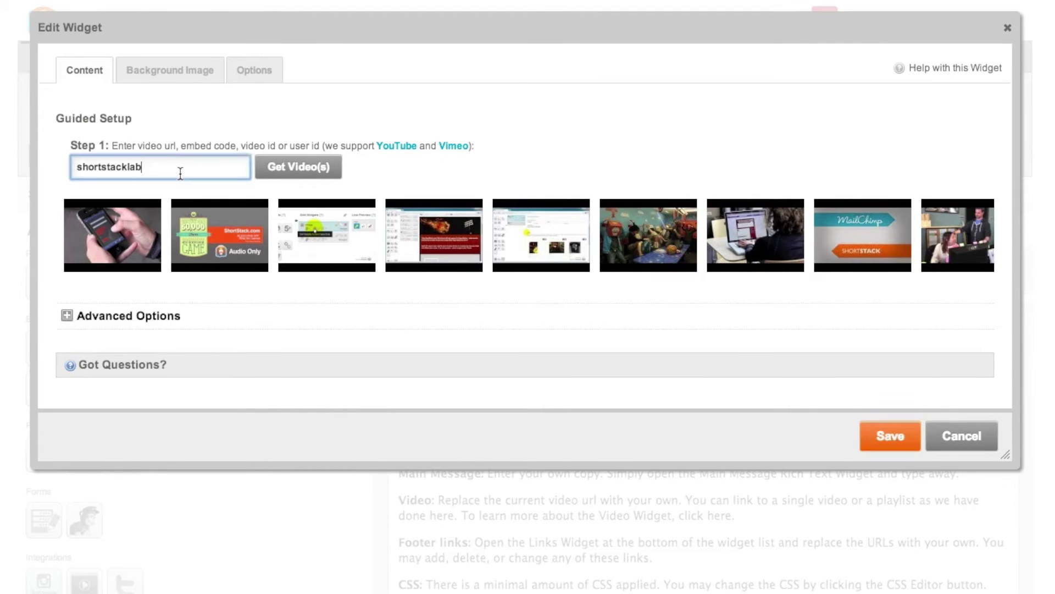
double_click(180, 173)
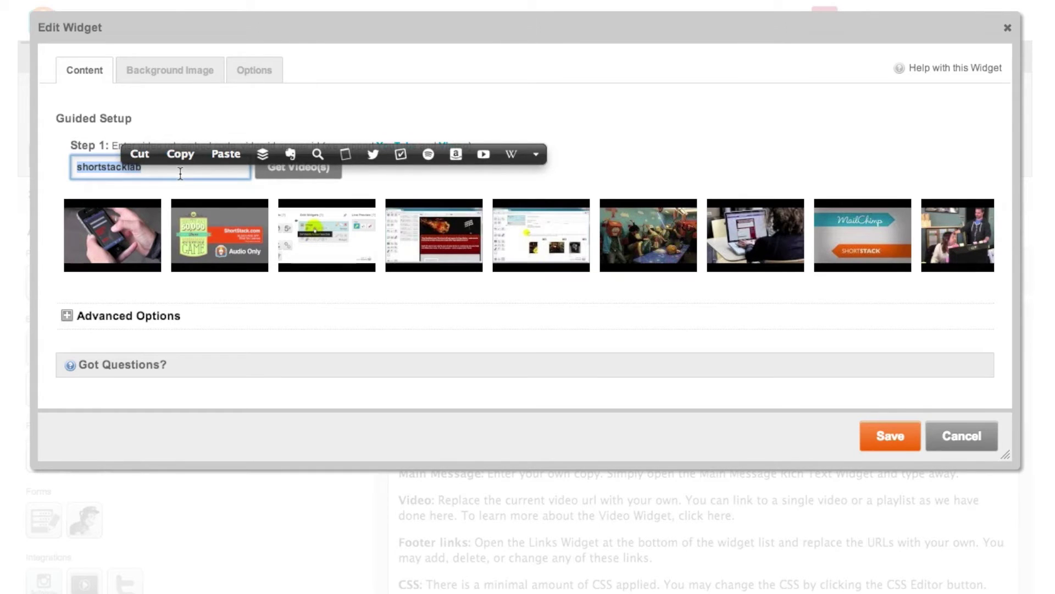
text(ckarasiewicz)
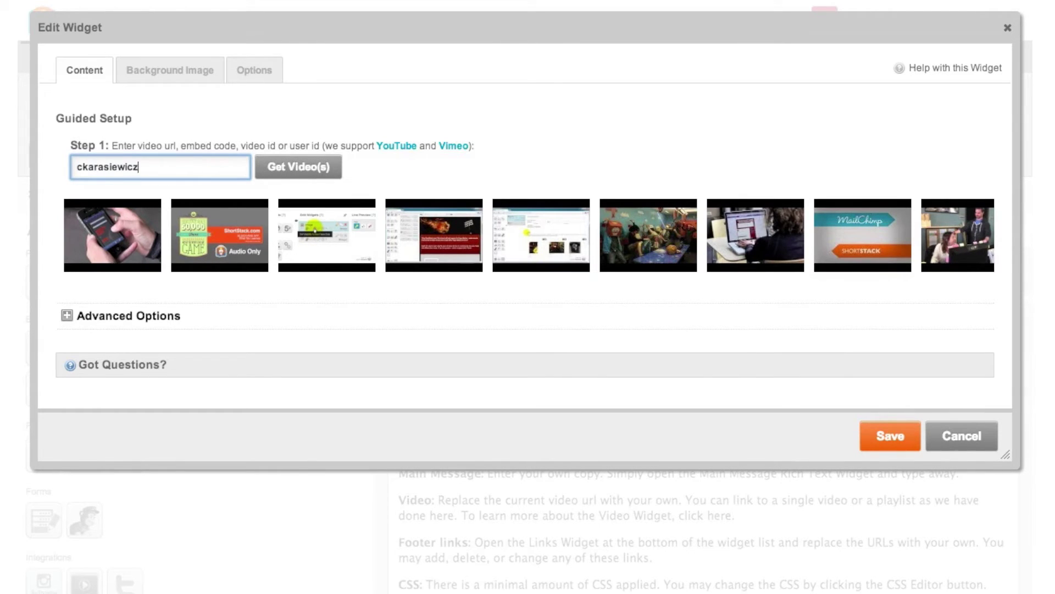
click(277, 171)
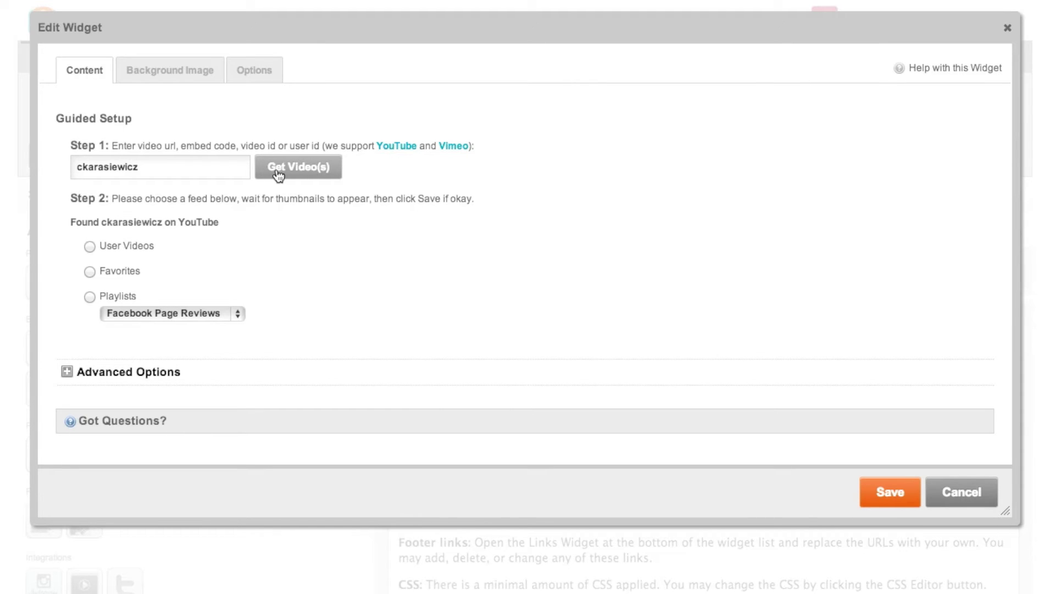
click(140, 248)
- Save the Video widget and test the Fb Marketing University video in the live preview
click(879, 575)
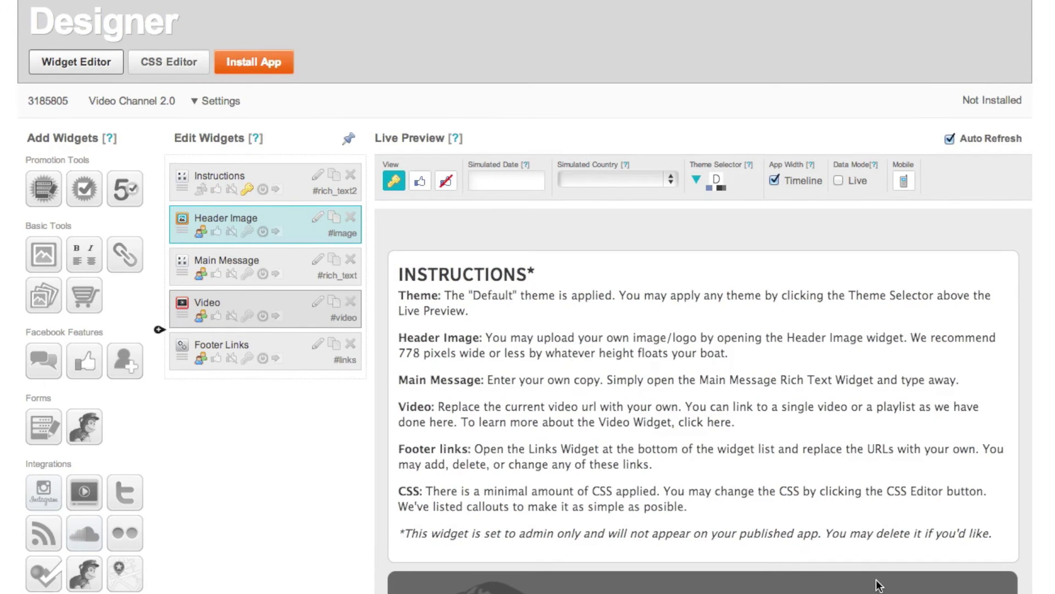
scroll(879, 585, down, 13)
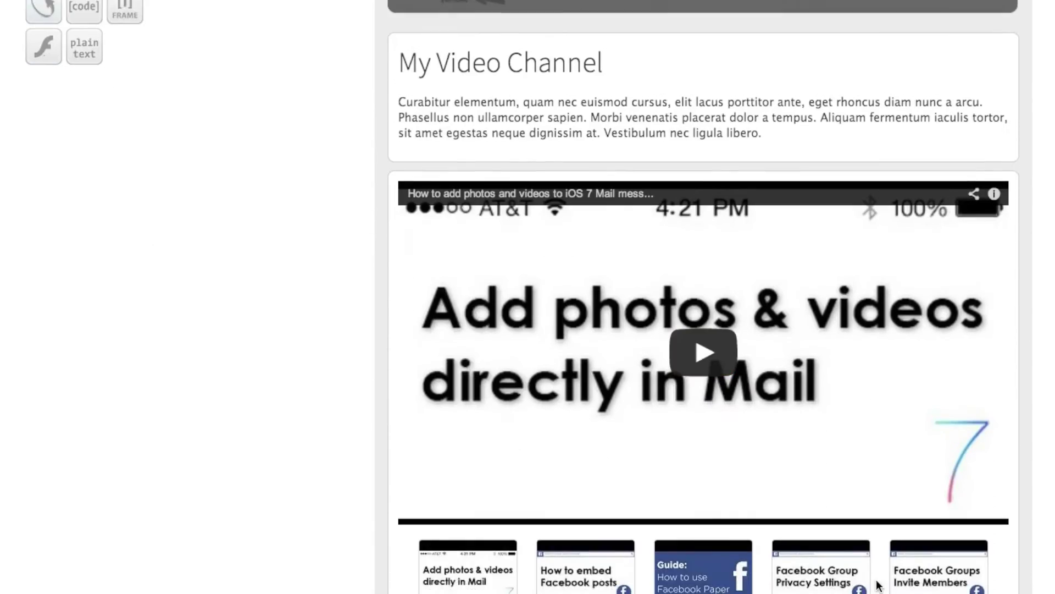
scroll(324, 470, down, 3)
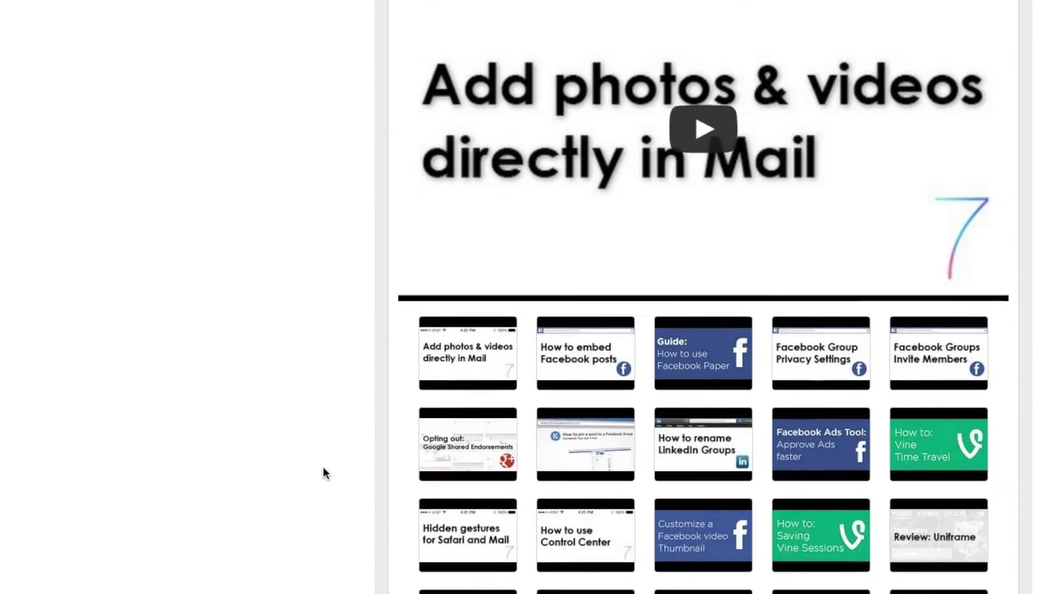
scroll(323, 467, down, 10)
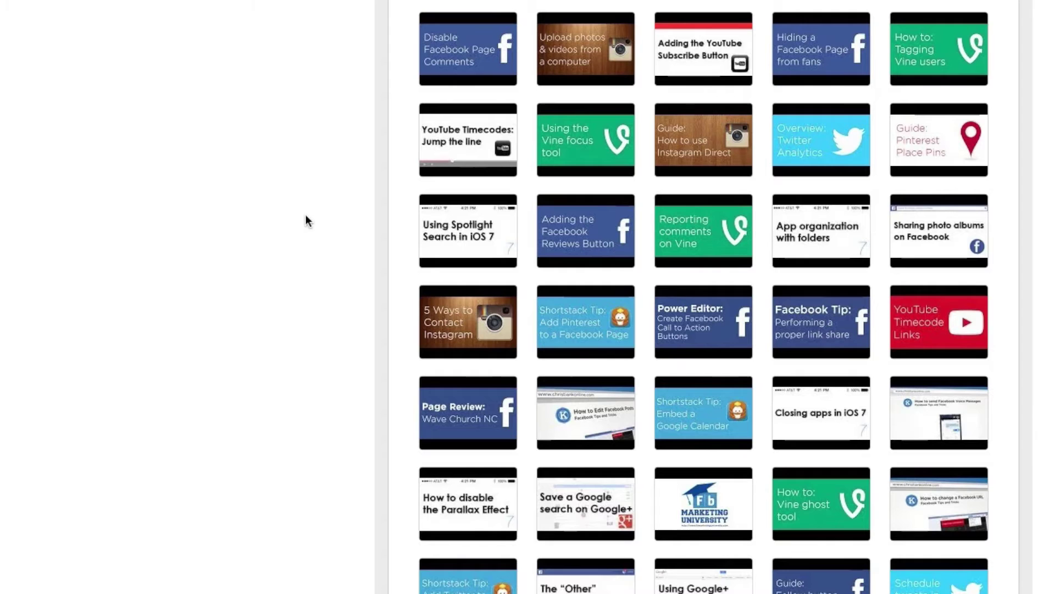
click(677, 493)
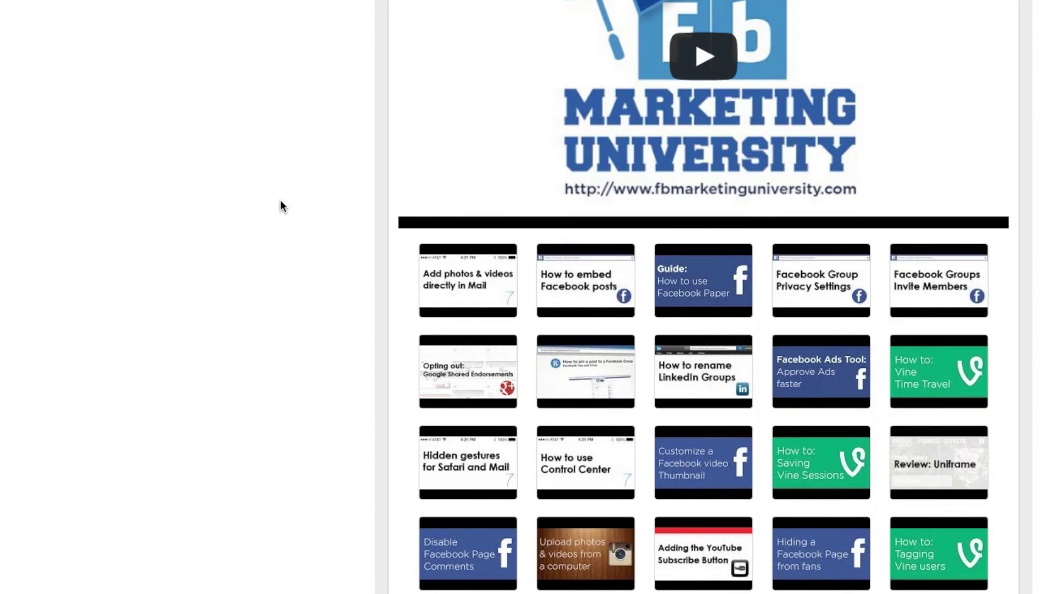
scroll(294, 109, up, 5)
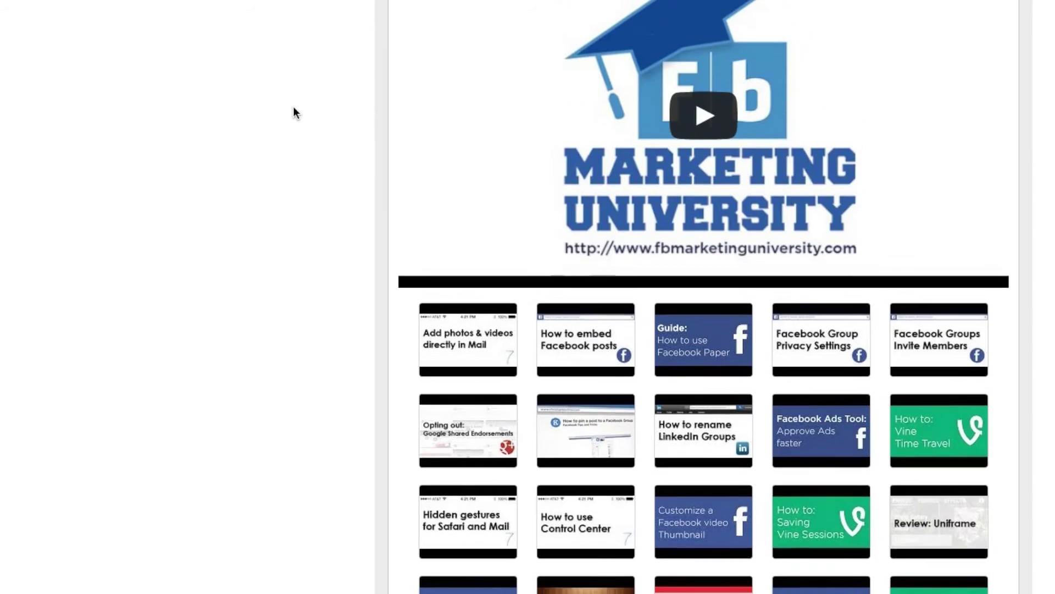
scroll(295, 112, up, 10)
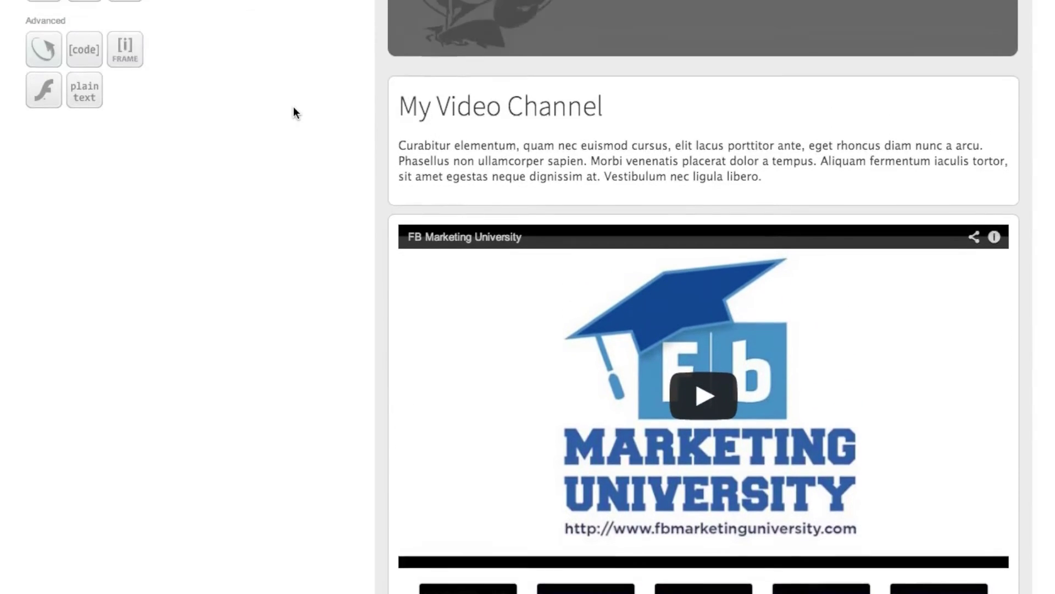
scroll(293, 450, up, 1)
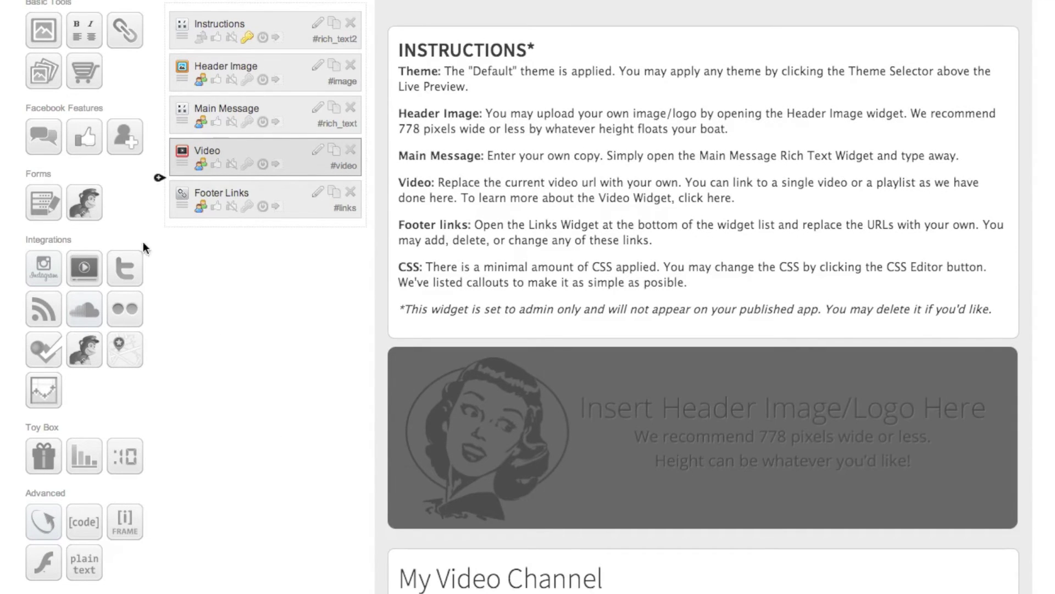
click(89, 149)
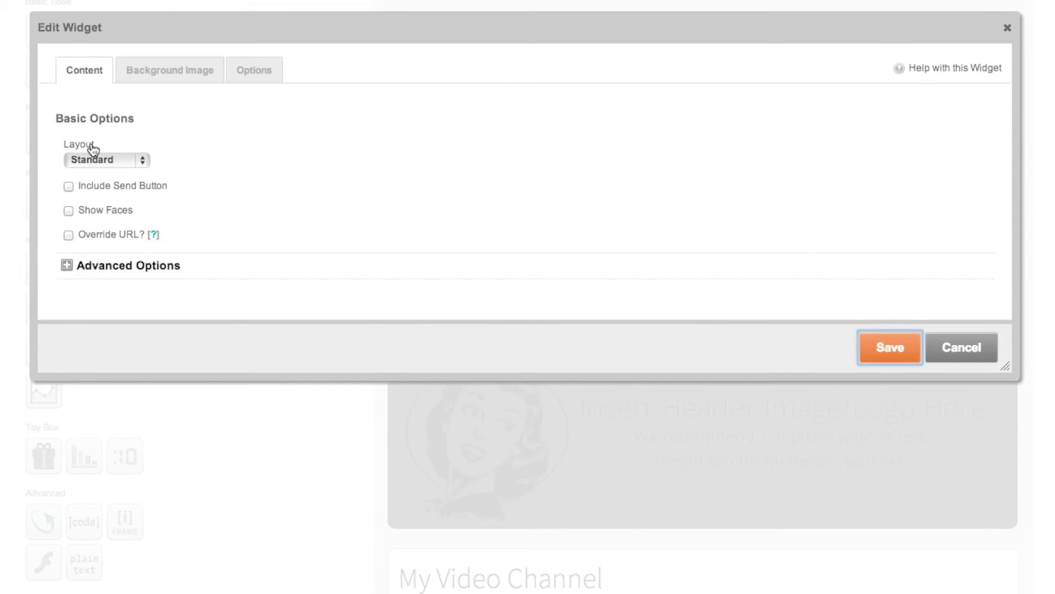
click(95, 233)
click(120, 273)
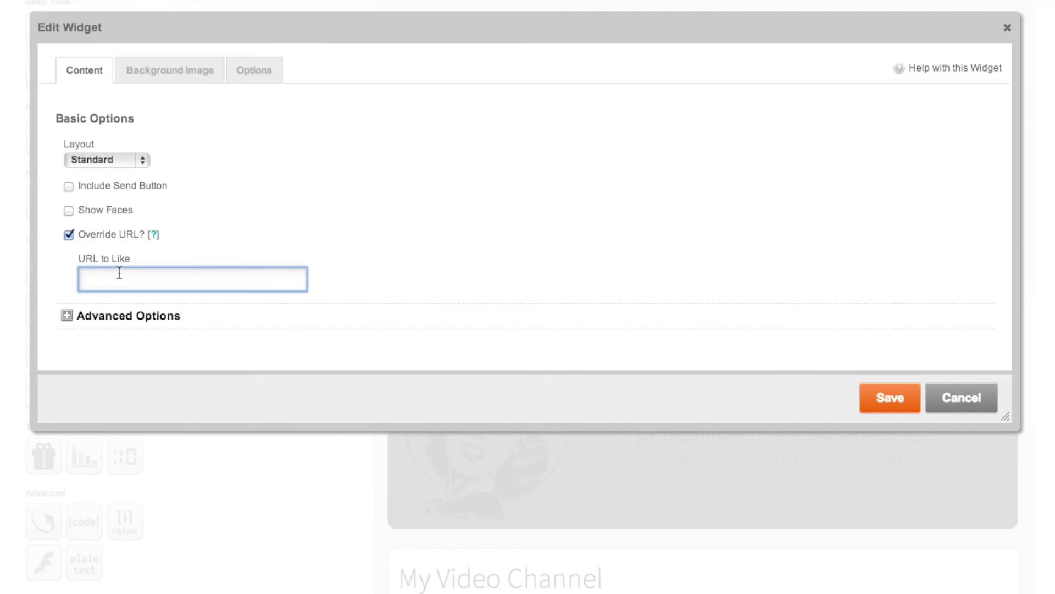
text(http://www.facebook.com/askck)
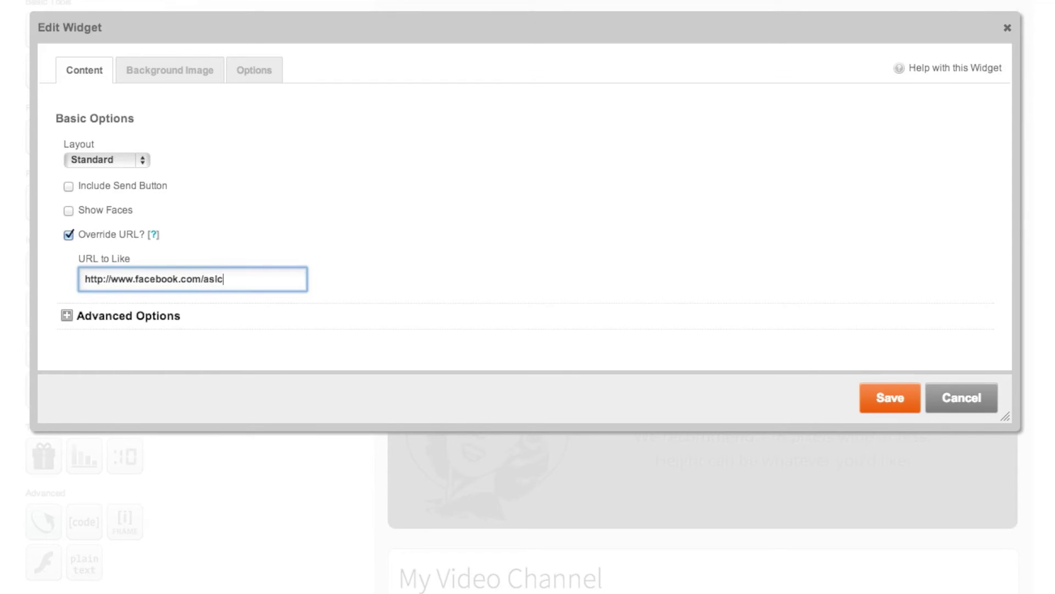
- Set the Like button layout to Button Count and save the widget
click(146, 324)
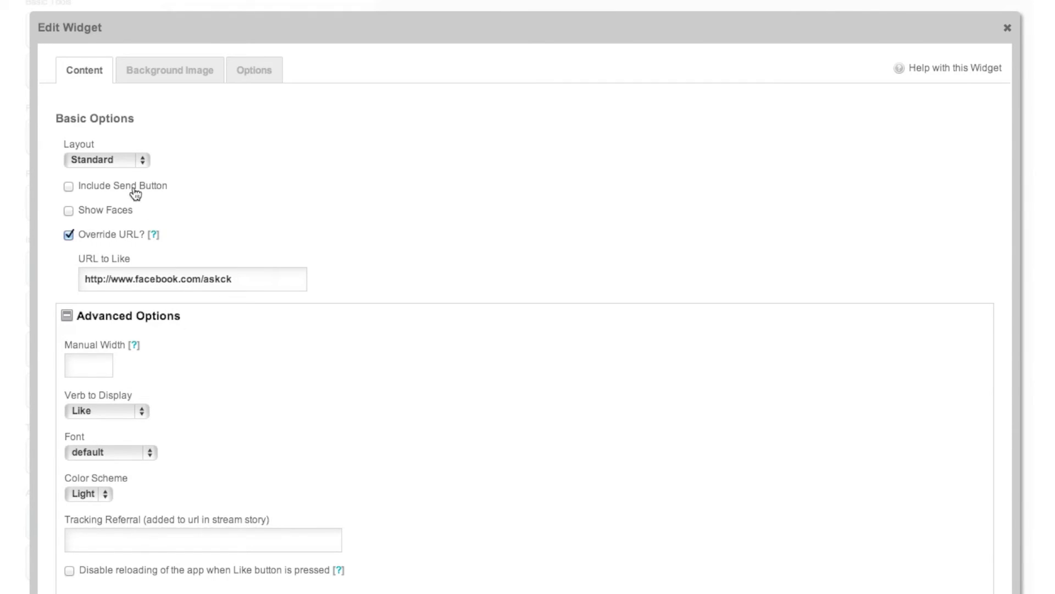
click(113, 159)
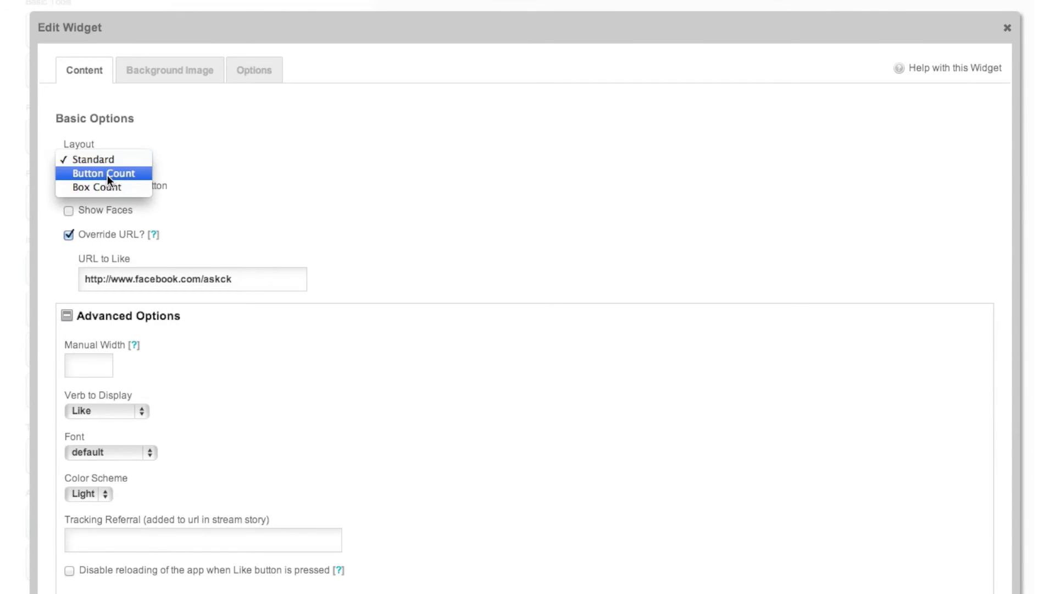
click(107, 175)
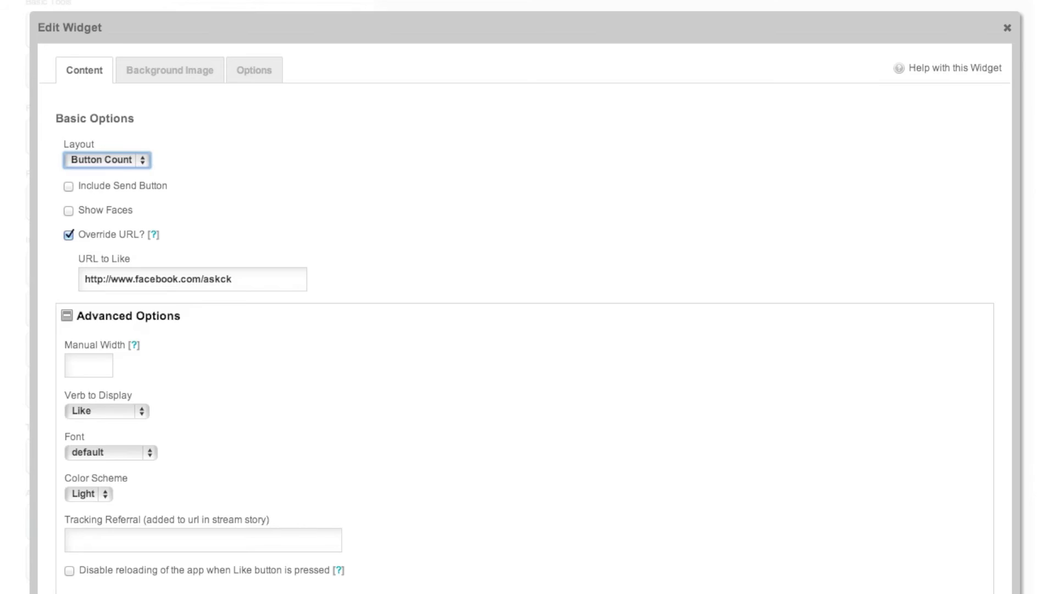
click(385, 591)
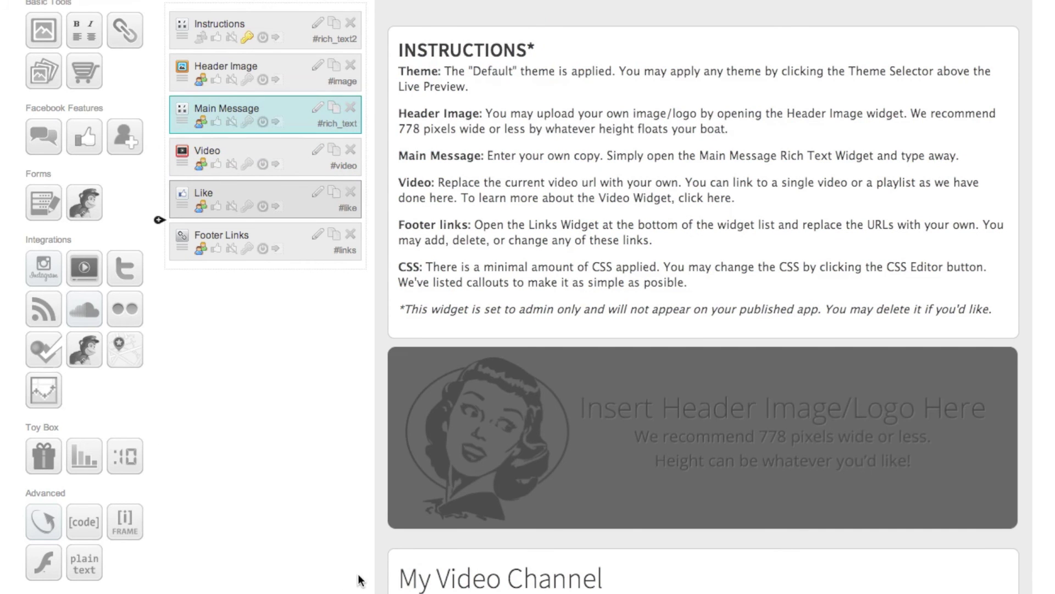
scroll(323, 577, down, 7)
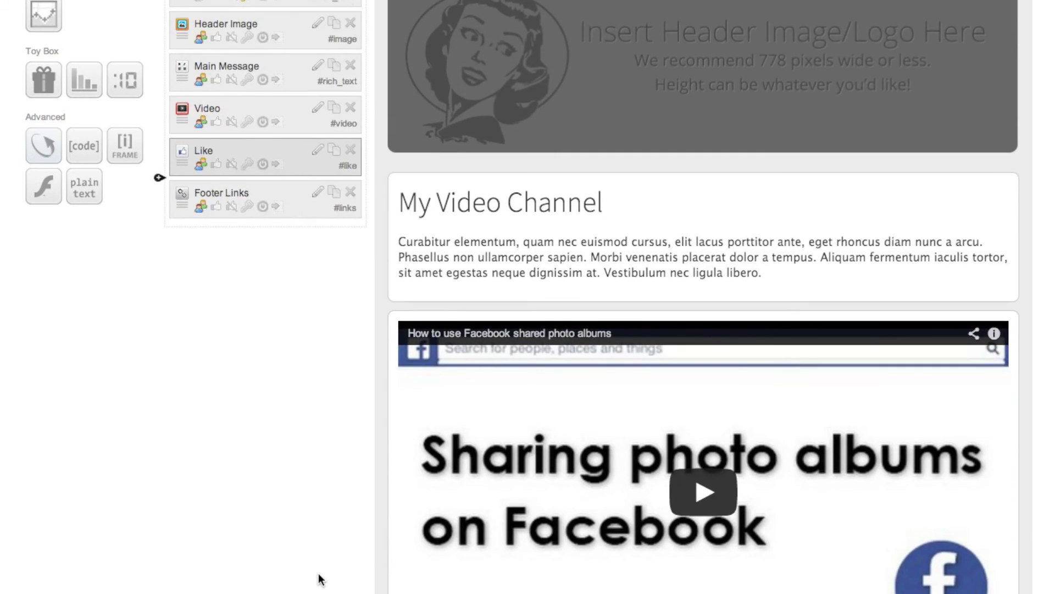
scroll(321, 578, down, 15)
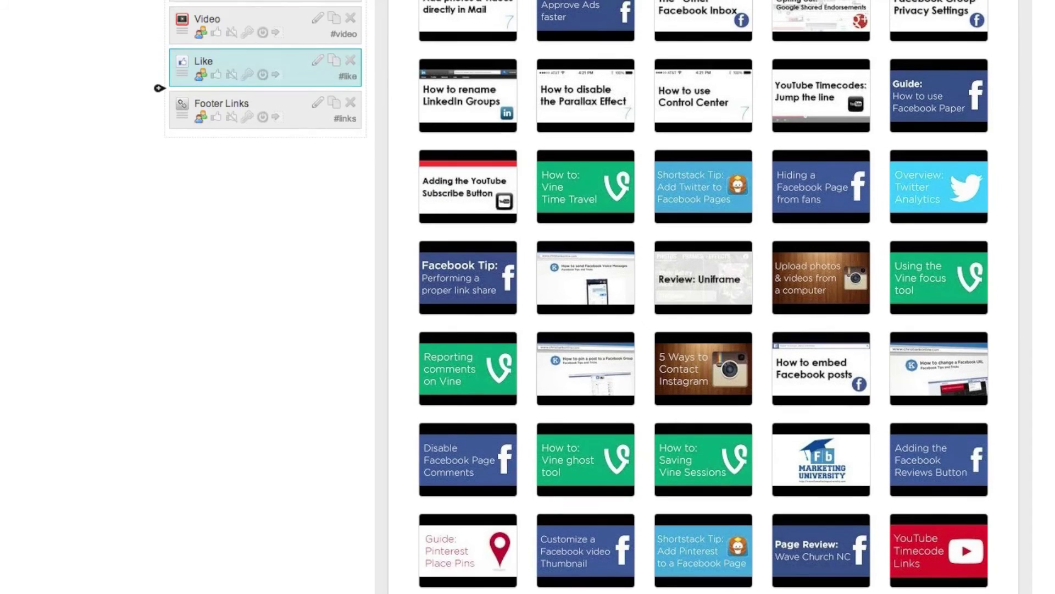
scroll(323, 350, down, 10)
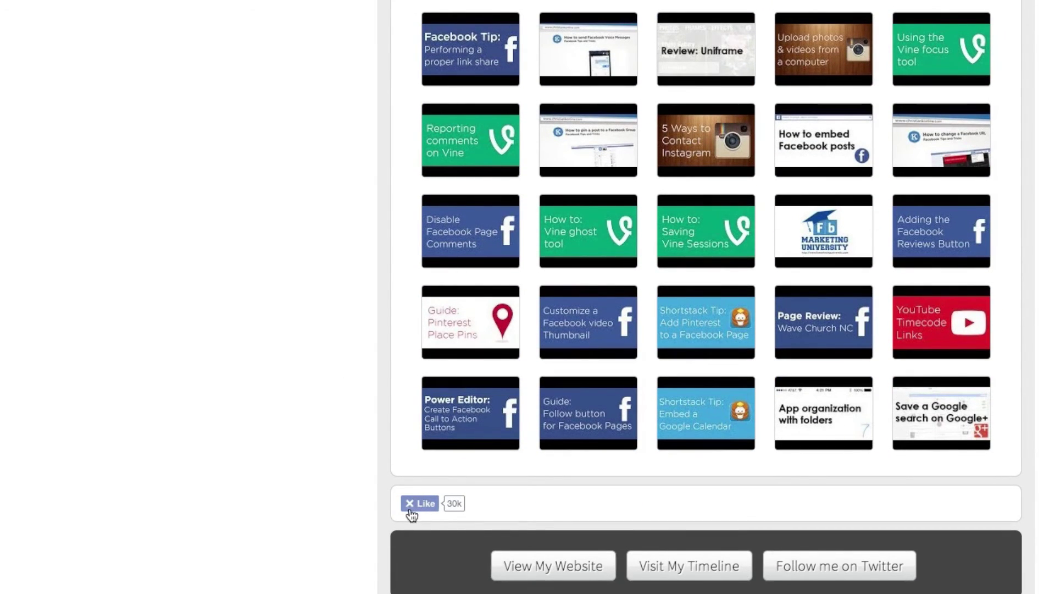
scroll(237, 420, up, 15)
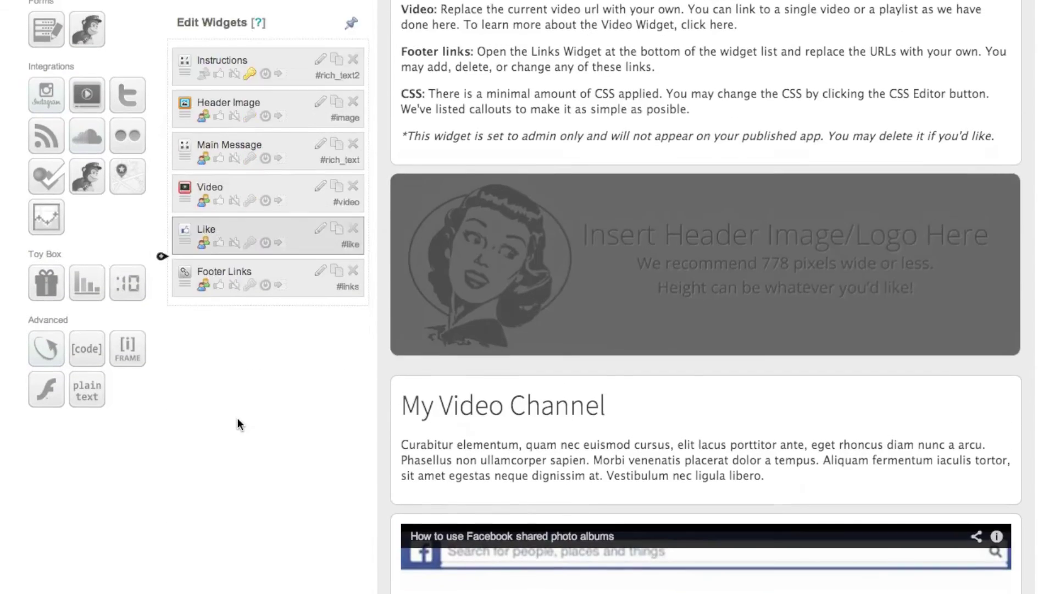
scroll(237, 417, up, 9)
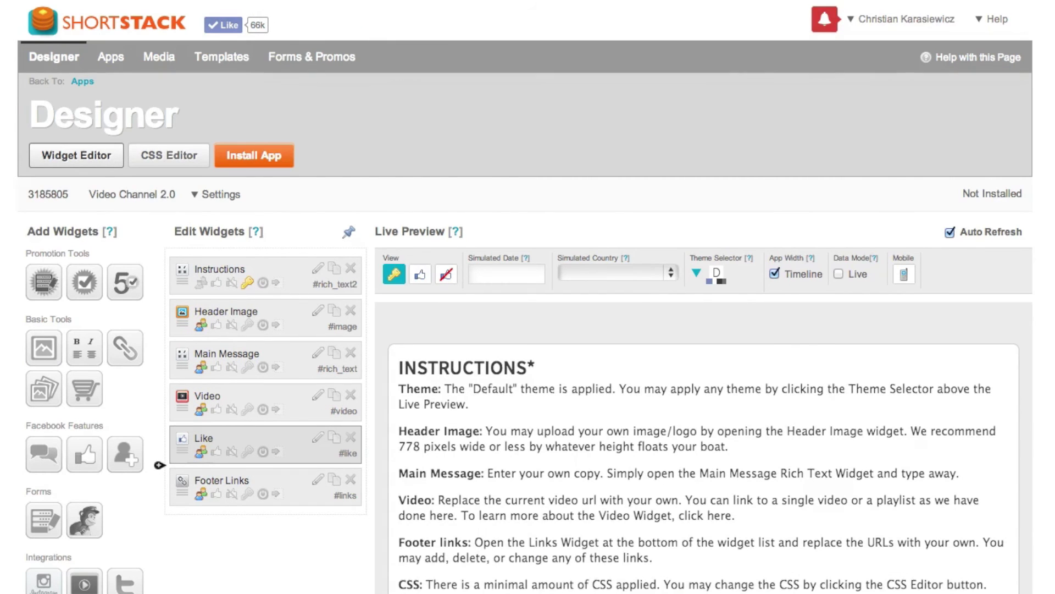
- Install the app on Facebook and paste the Videos tab's link into a new page status
click(257, 160)
click(209, 193)
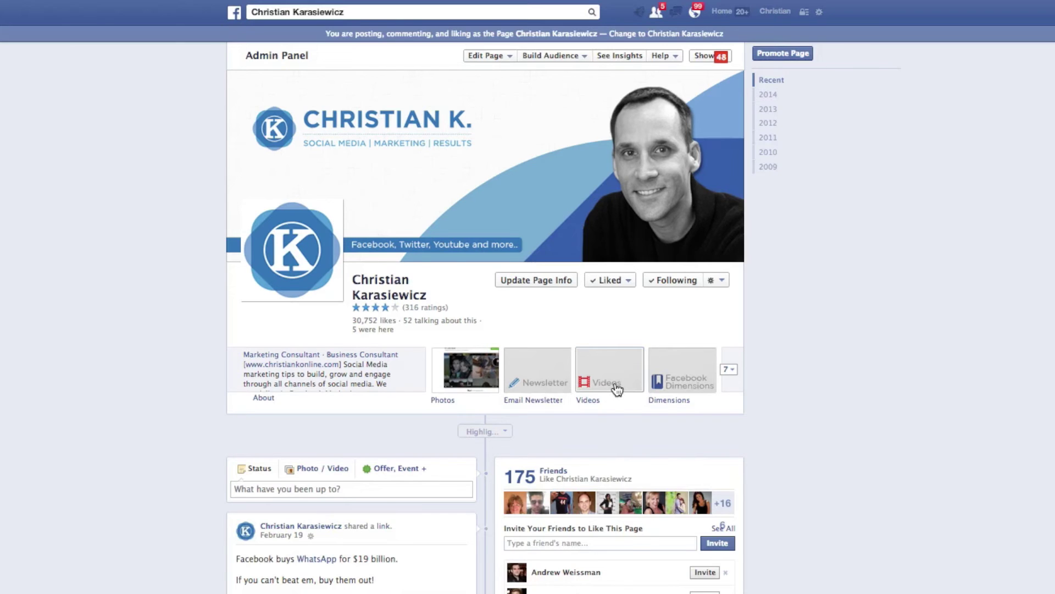
right_click(617, 389)
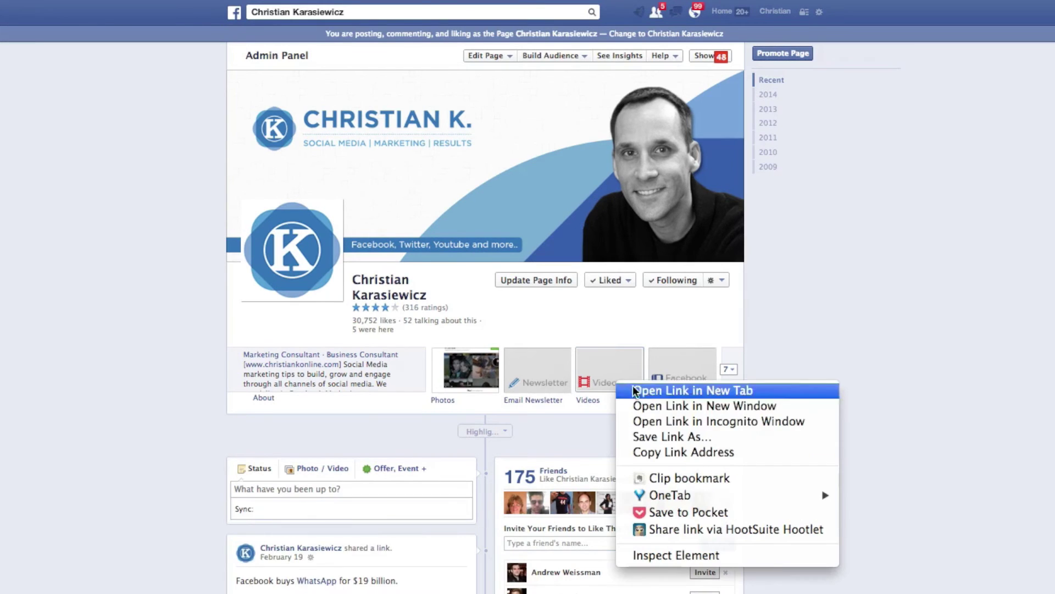
click(670, 454)
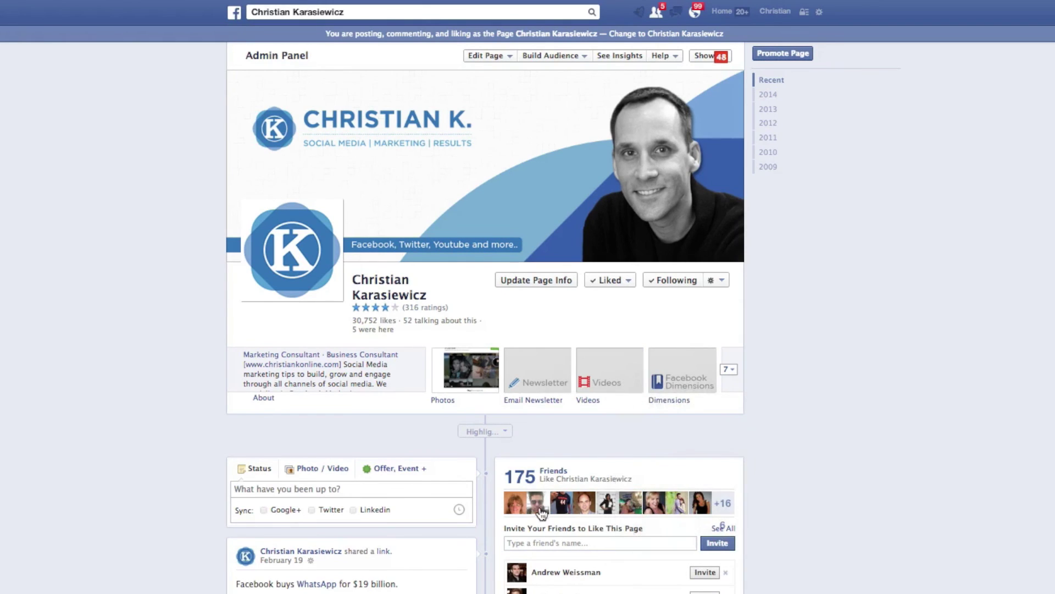
click(430, 484)
key(super+v)
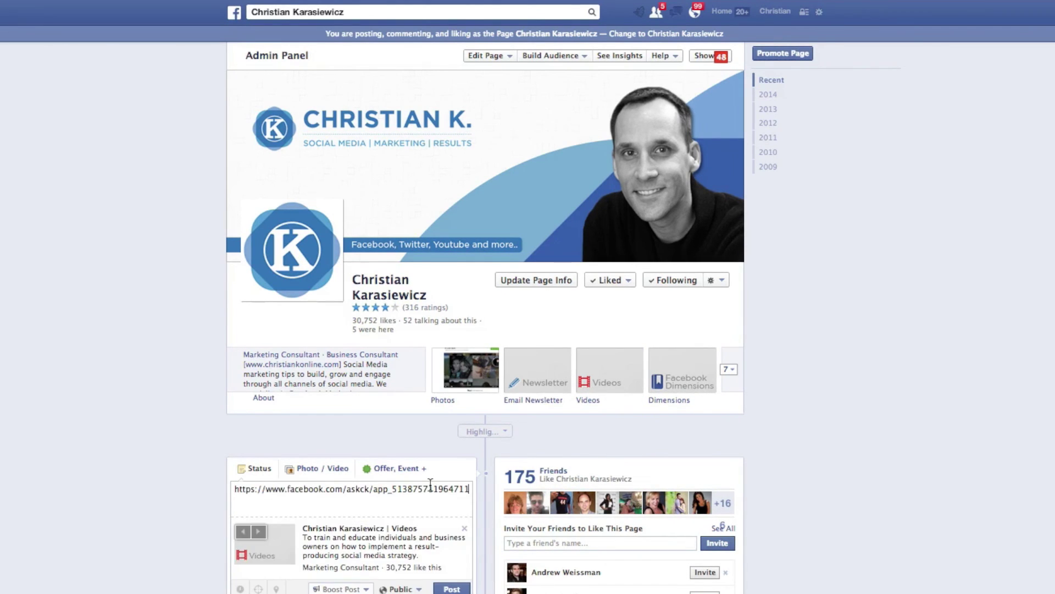